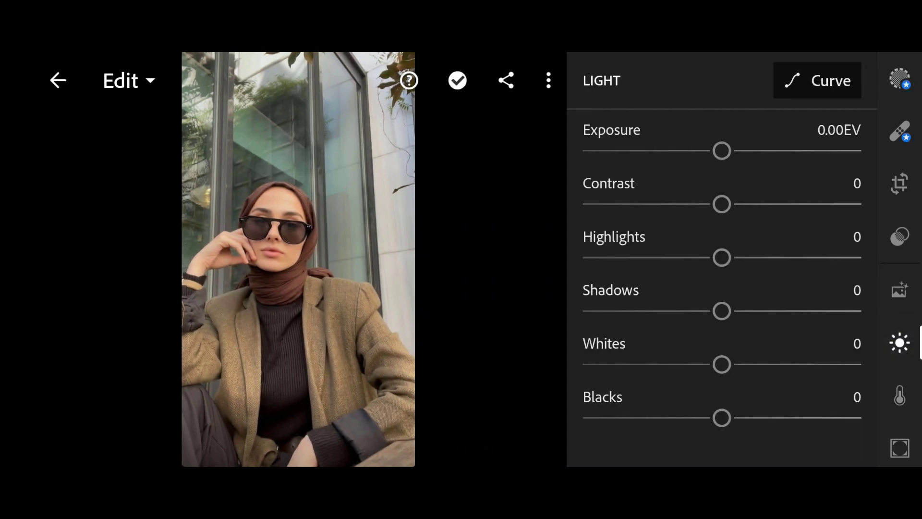
Set Light to exposure +0.30, contrast -67, highlights -33, shadows +10, whites -39, blacks +17
left_click_drag(722, 151, 715, 155)
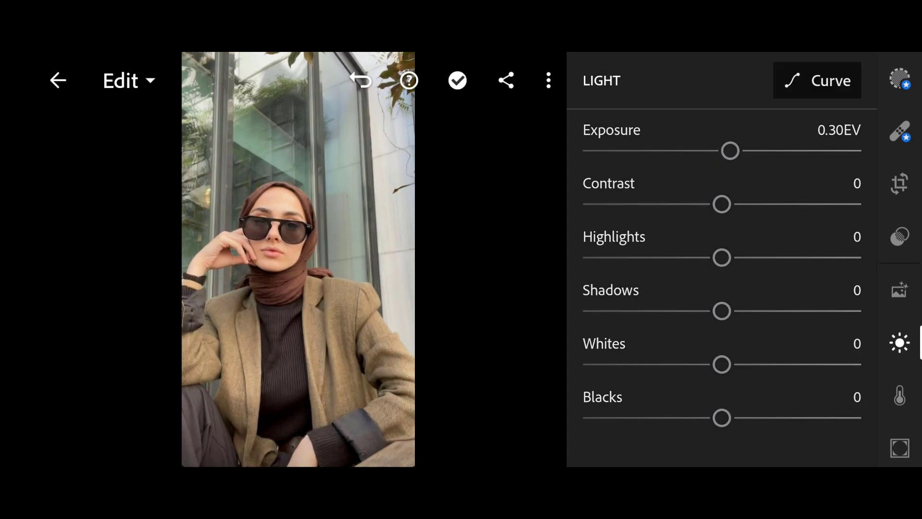
left_click_drag(722, 204, 619, 213)
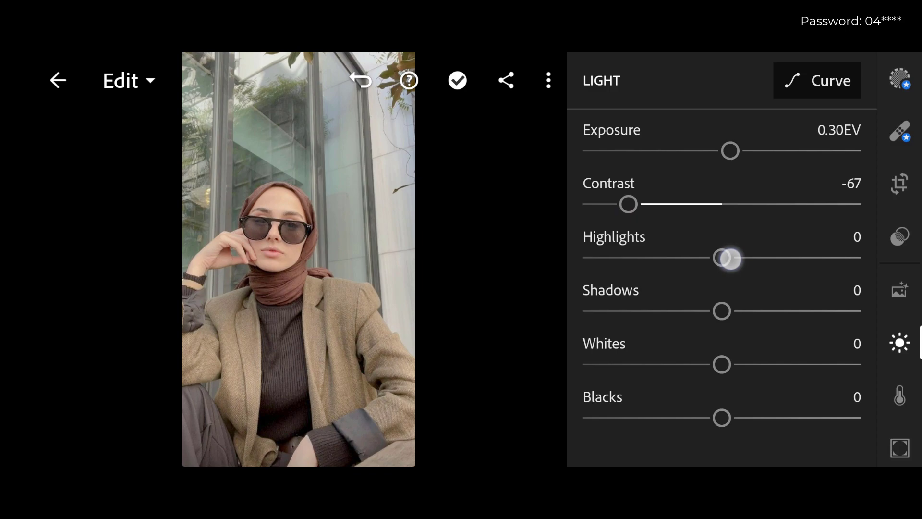
left_click_drag(722, 258, 679, 268)
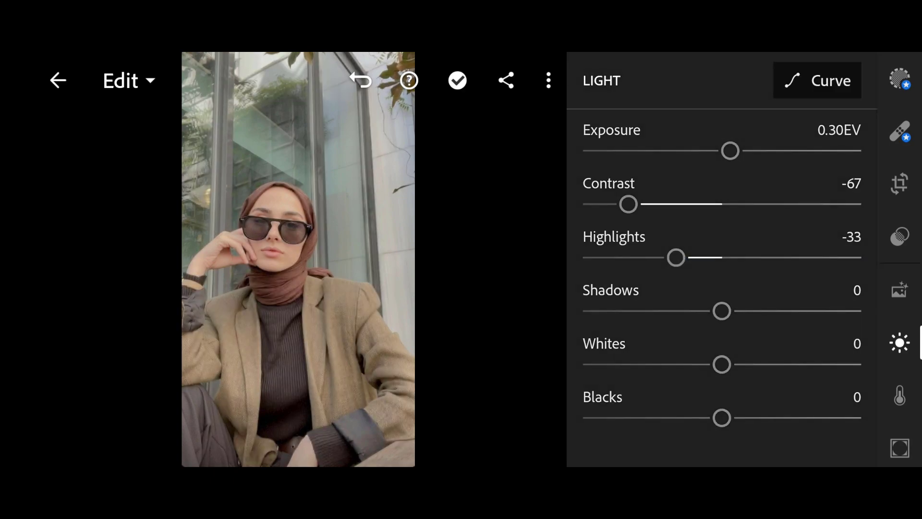
left_click_drag(722, 311, 736, 317)
left_click_drag(722, 364, 664, 364)
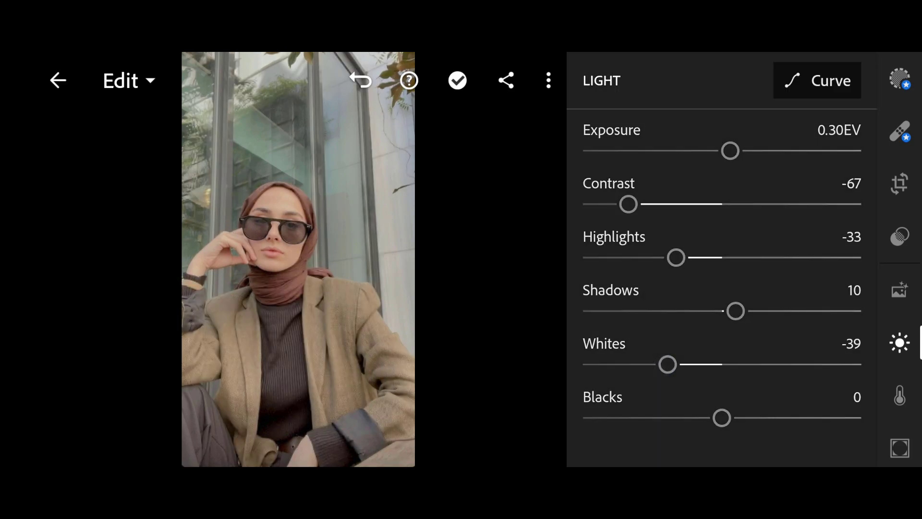
left_click_drag(721, 418, 748, 418)
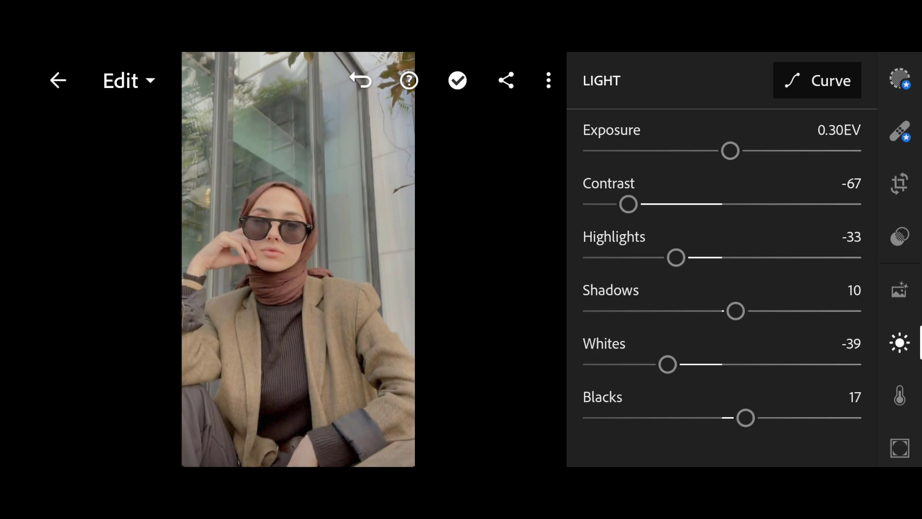
left_click(899, 342)
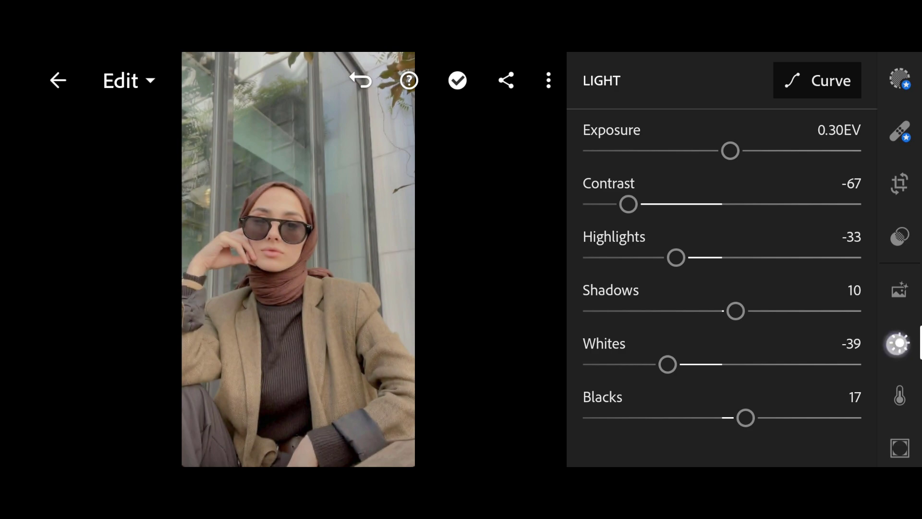
Set Color to temperature 9, tint -4, vibrance 30 and saturation -6
left_click(900, 395)
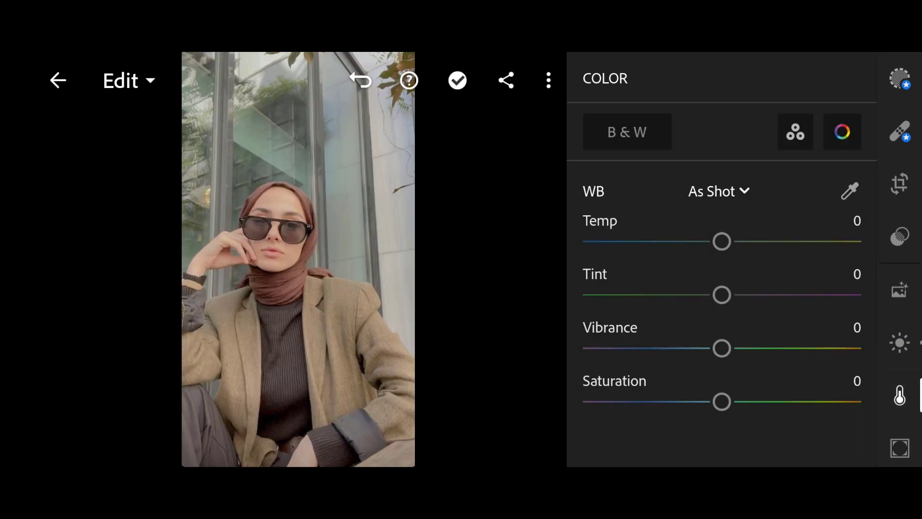
left_click_drag(723, 241, 734, 241)
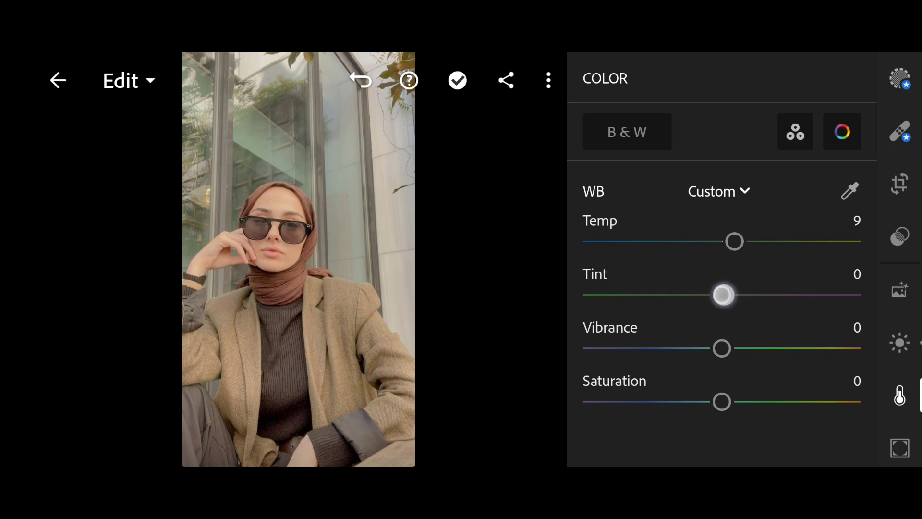
left_click_drag(722, 295, 726, 294)
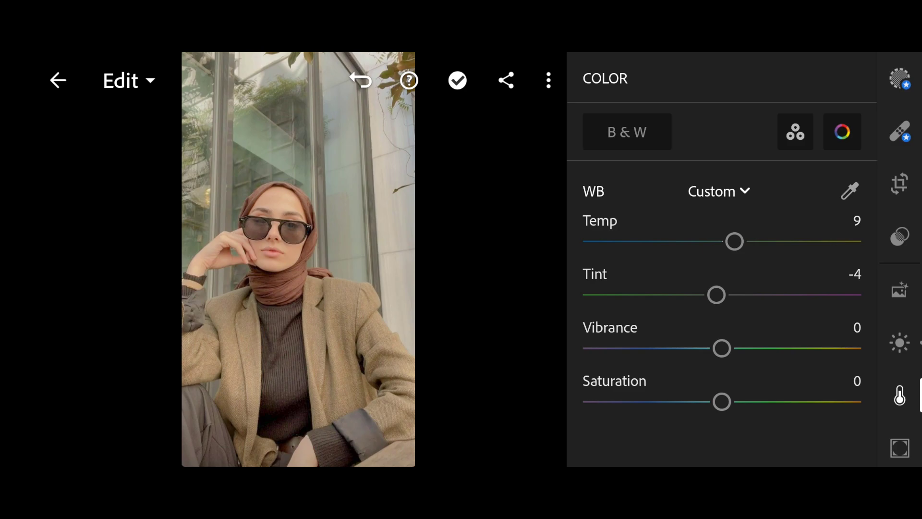
left_click_drag(722, 348, 764, 348)
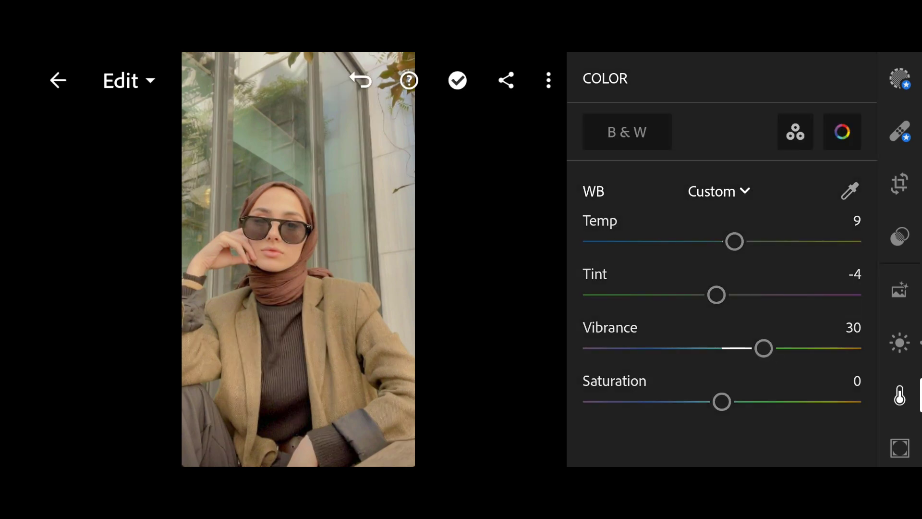
left_click_drag(722, 401, 704, 398)
In Color Mix, check the oranges and set yellows to hue -4, saturation -6, luminance +4
left_click(842, 132)
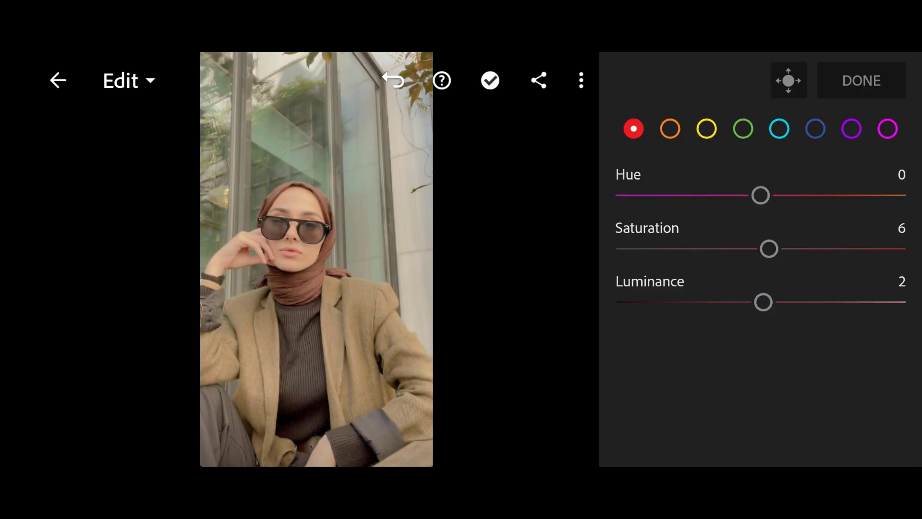
left_click(670, 129)
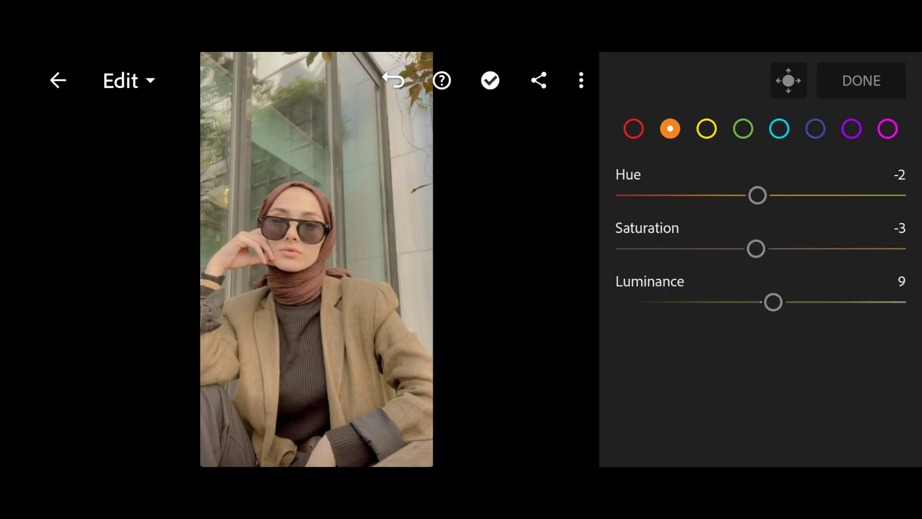
left_click(707, 129)
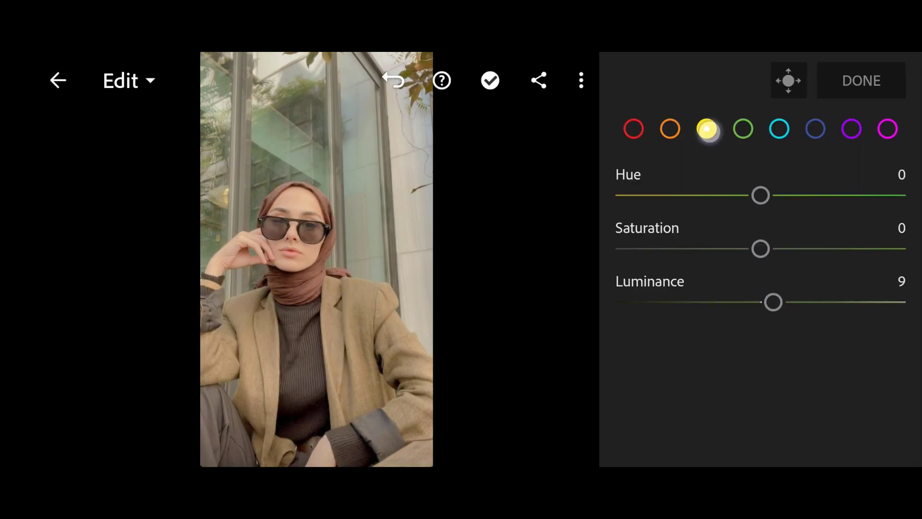
left_click_drag(716, 192, 711, 186)
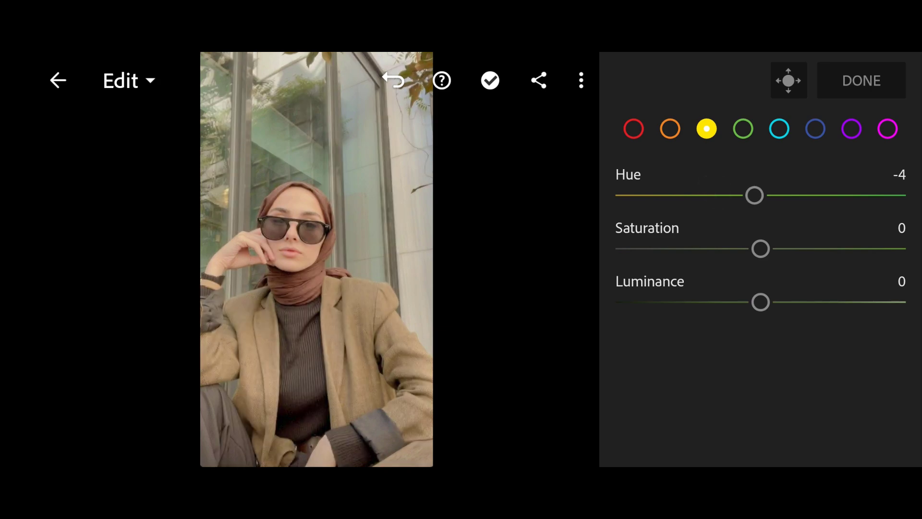
left_click(725, 242)
left_click(718, 240)
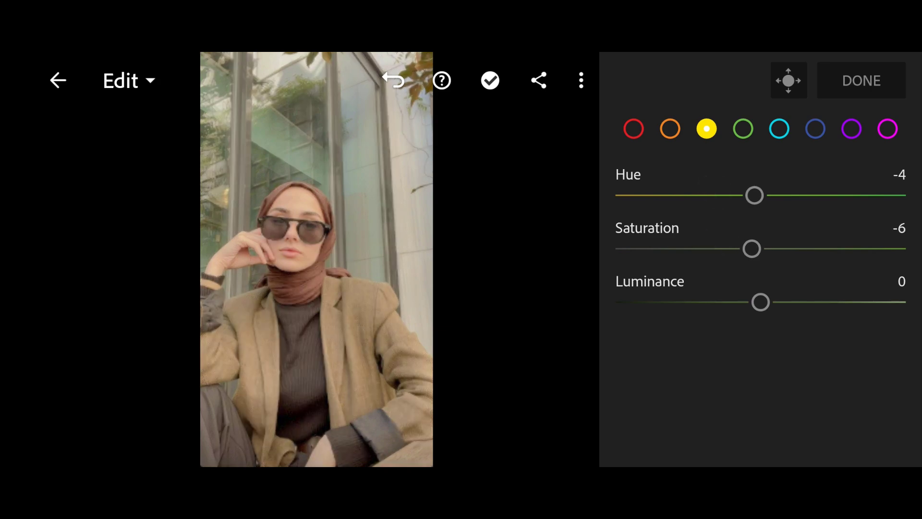
left_click(811, 294)
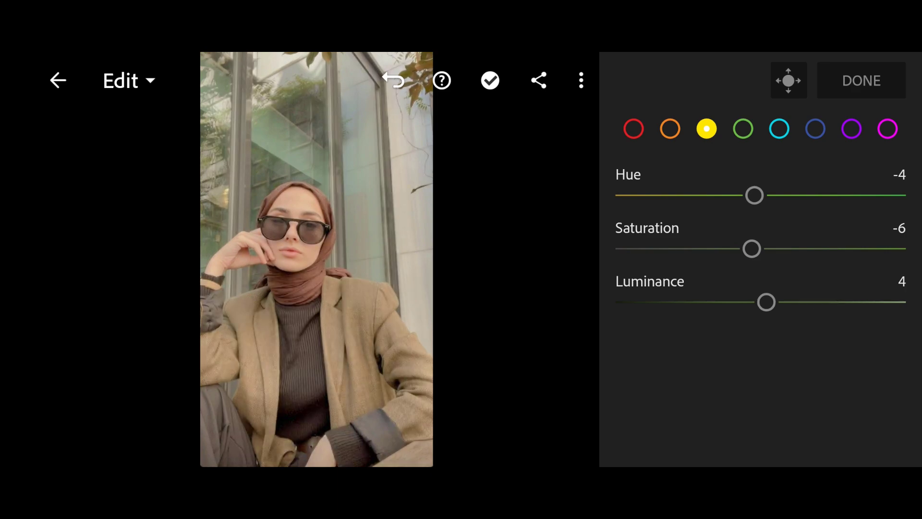
left_click(743, 128)
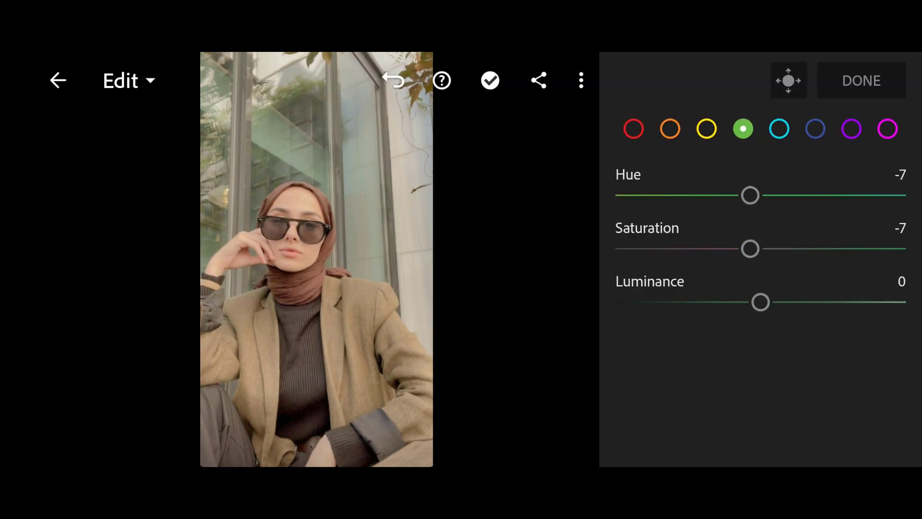
Brighten the greens slightly and set aqua to hue +8, luminance +4
left_click(816, 305)
left_click(817, 305)
left_click(779, 128)
left_click(817, 196)
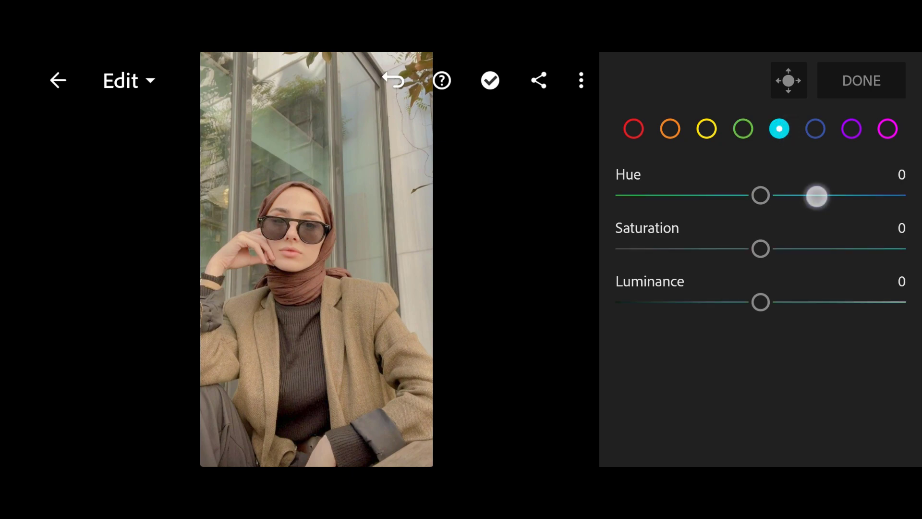
left_click(825, 196)
left_click(854, 193)
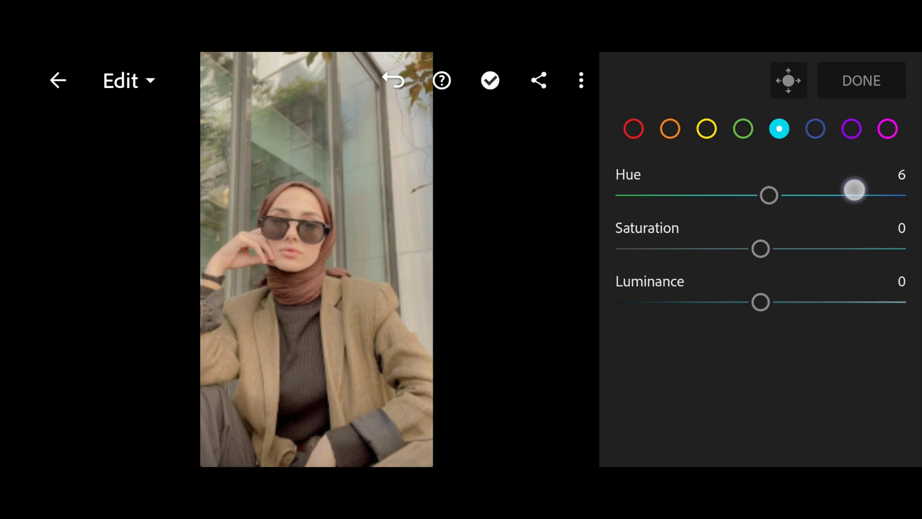
left_click(808, 295)
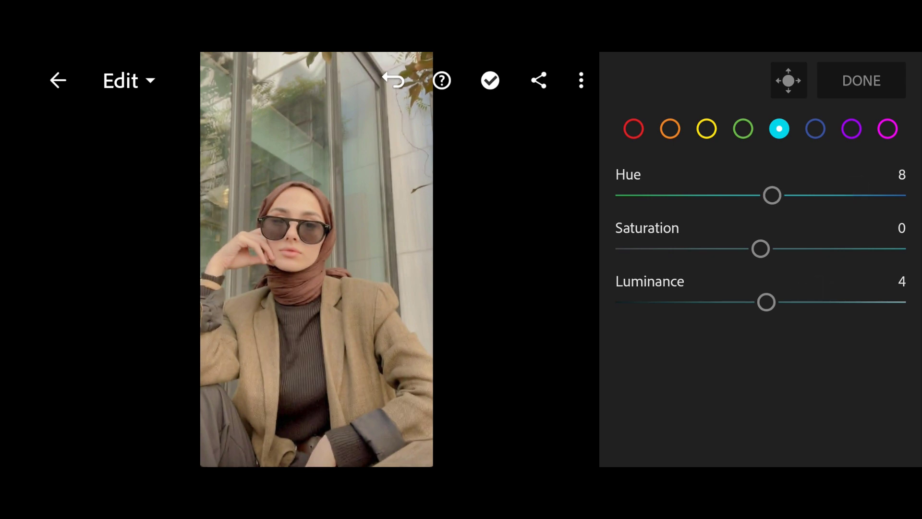
Set blues to hue +6, saturation -4, check purple and magenta, and close Color Mix
left_click(815, 129)
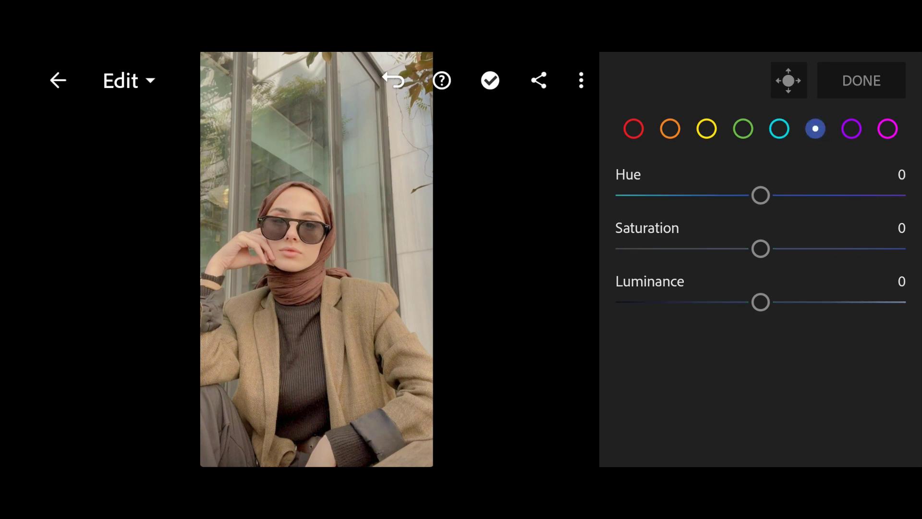
left_click(819, 196)
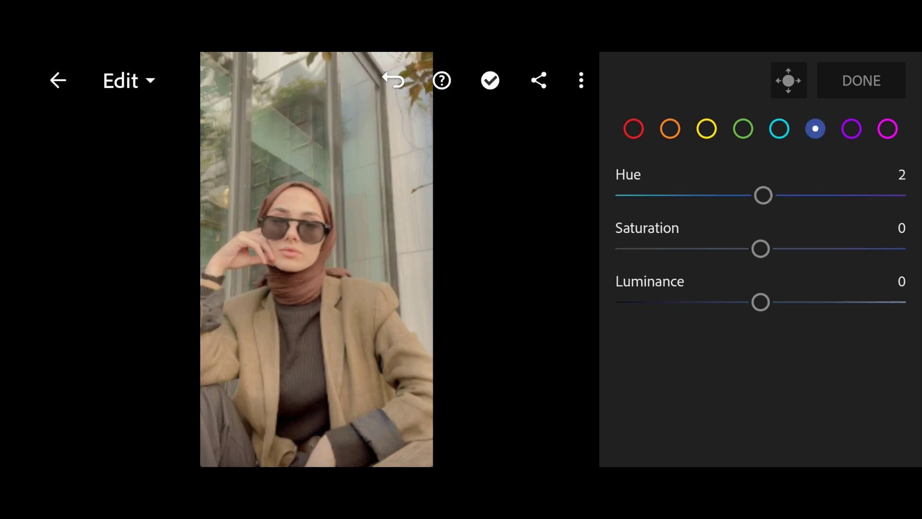
left_click(820, 197)
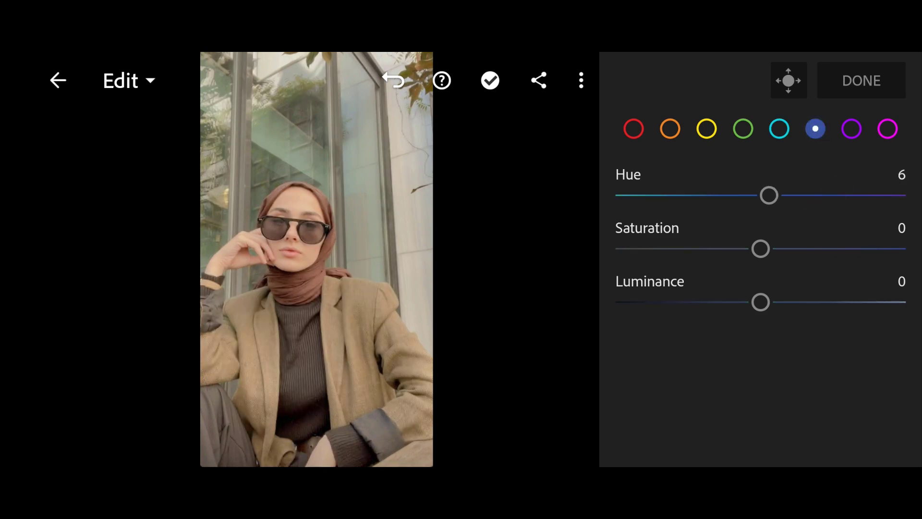
left_click(710, 247)
left_click(851, 129)
left_click(887, 129)
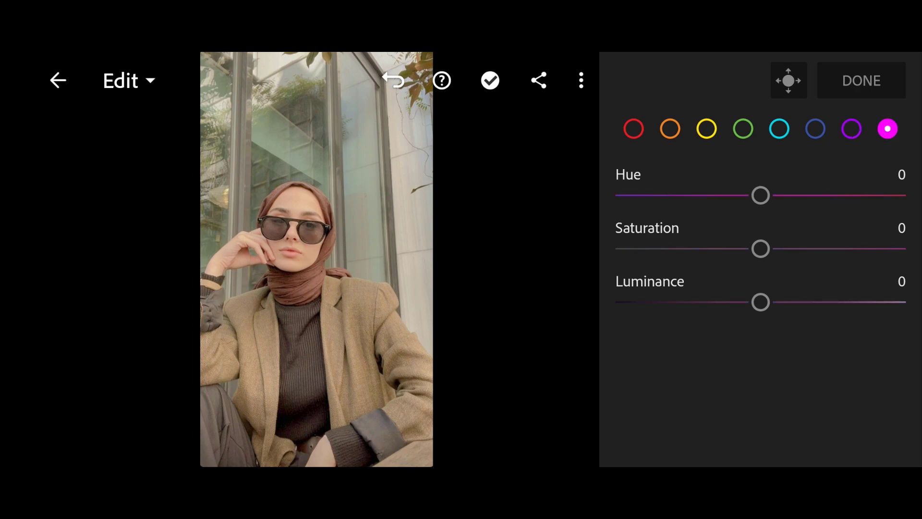
left_click(862, 81)
Set Effects to texture -10, clarity -32 and dehaze +30
left_click(900, 394)
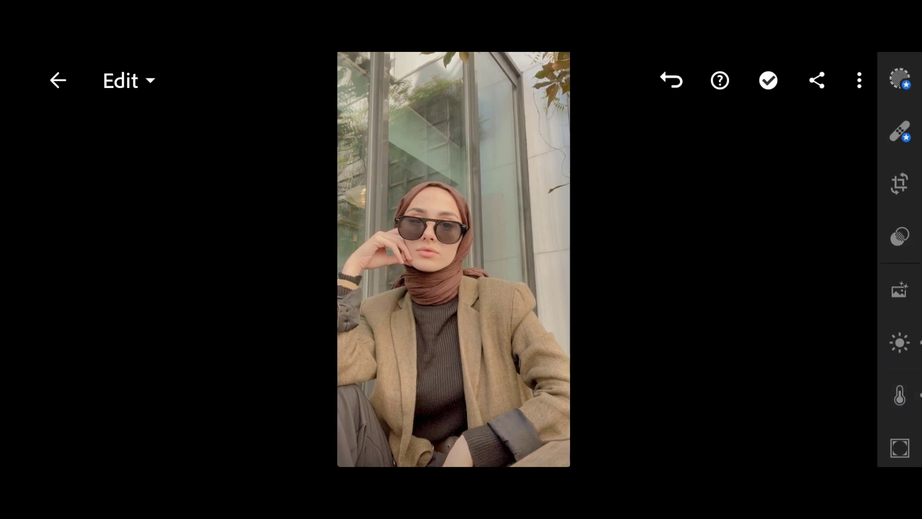
left_click(900, 449)
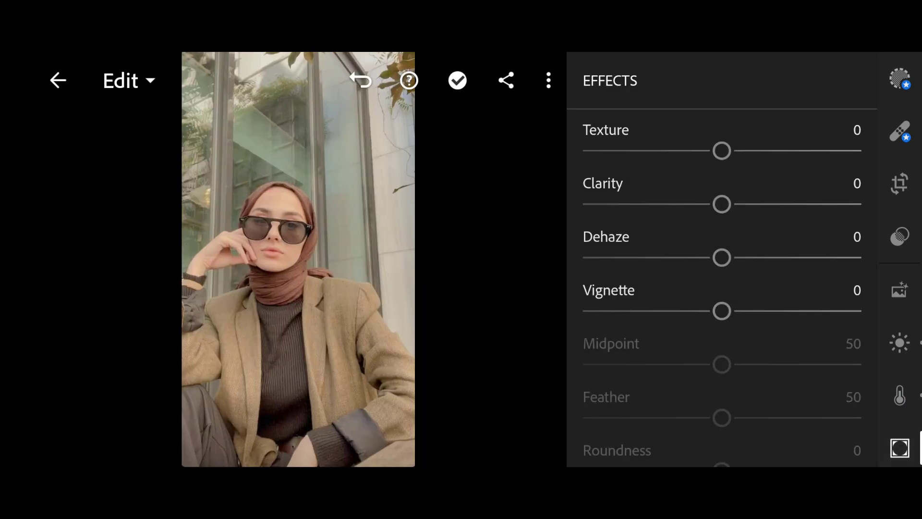
left_click_drag(721, 151, 713, 155)
left_click_drag(722, 204, 684, 206)
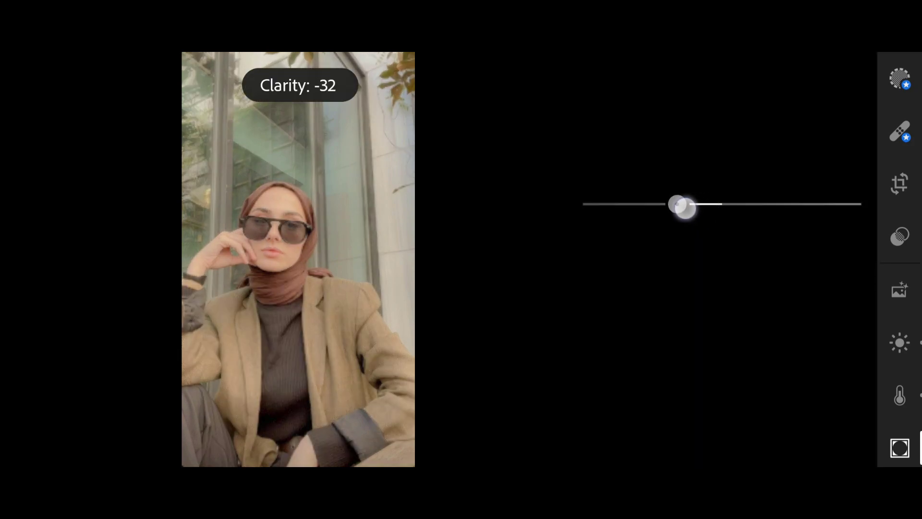
left_click_drag(684, 207, 684, 207)
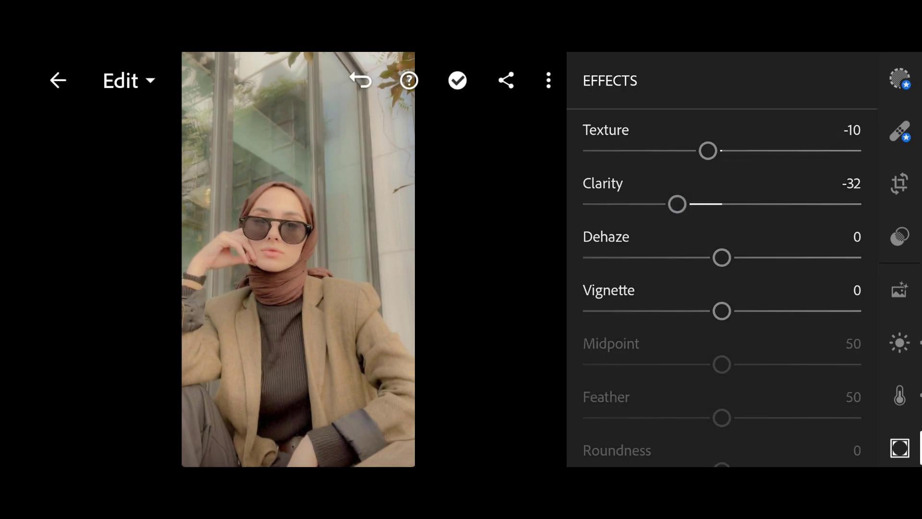
left_click_drag(722, 257, 774, 268)
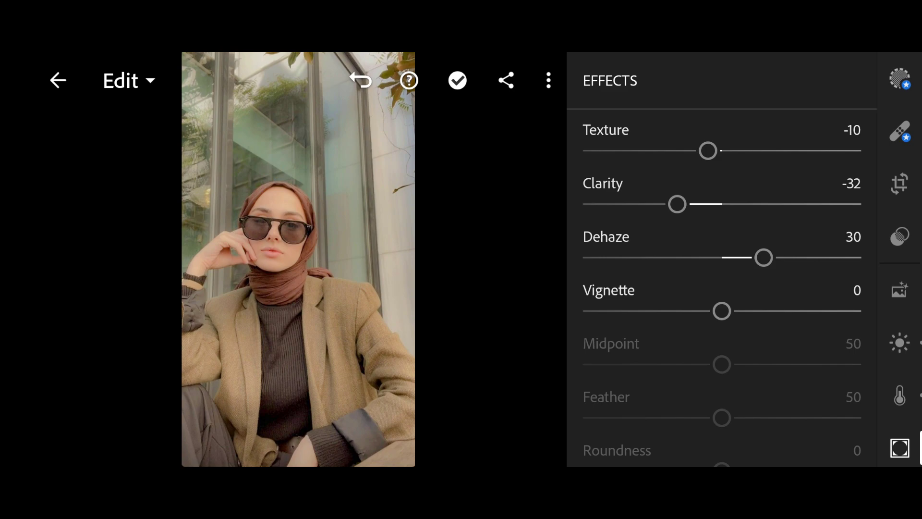
Set Detail to sharpening 4, noise reduction 21 and color noise reduction 7
left_click(899, 448)
left_click_drag(900, 431, 899, 233)
left_click(899, 296)
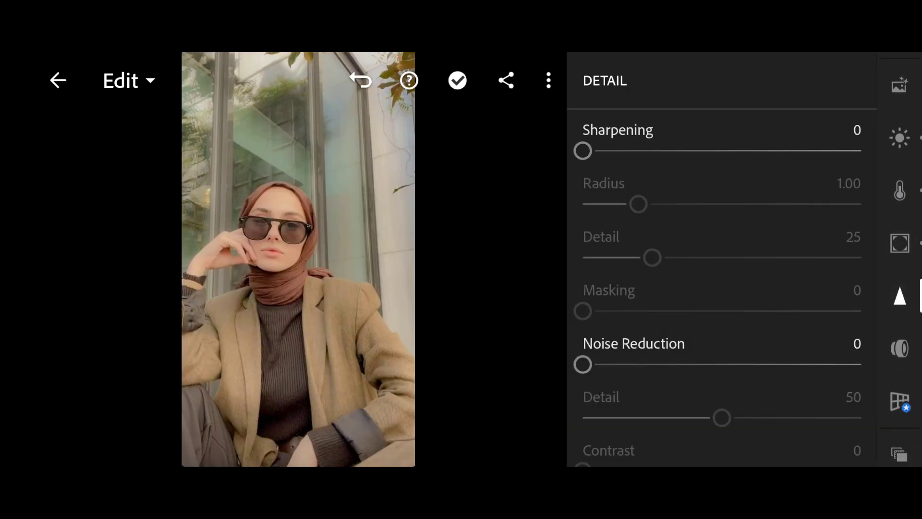
left_click_drag(671, 151, 686, 152)
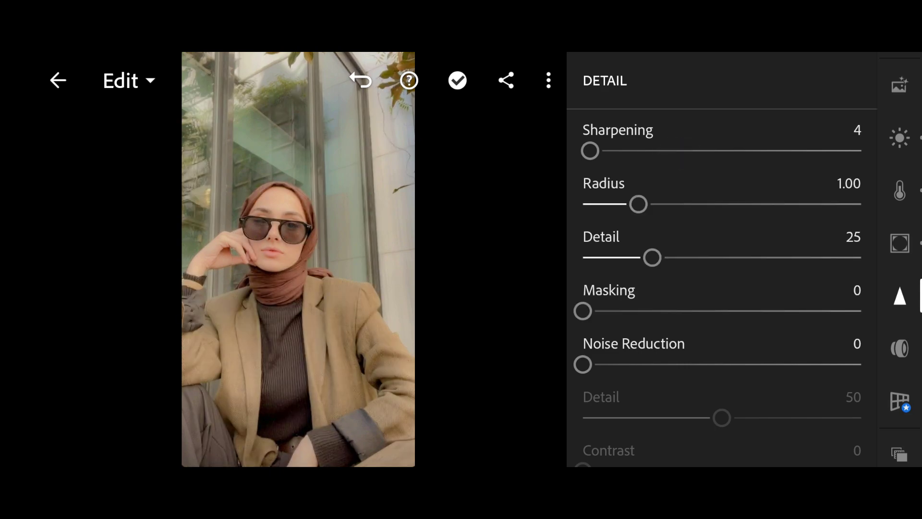
left_click_drag(583, 364, 665, 362)
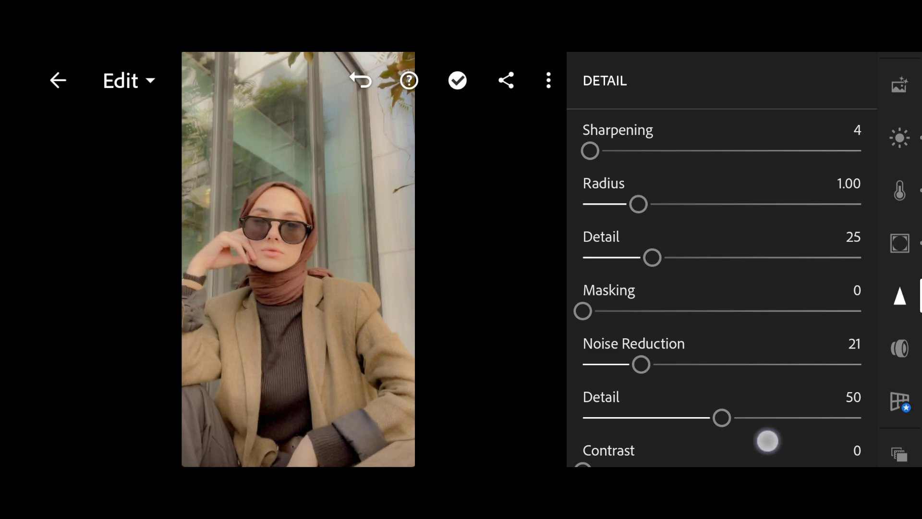
left_click_drag(766, 438, 803, 210)
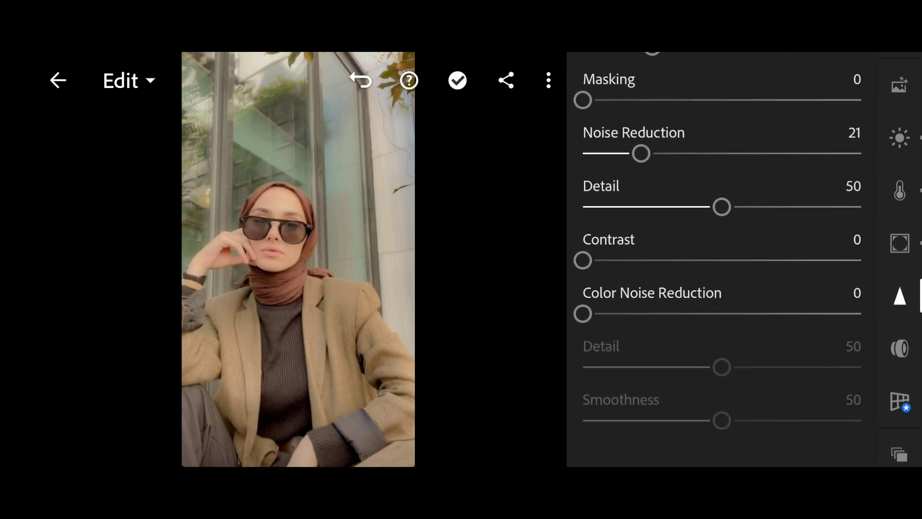
left_click_drag(583, 314, 616, 315)
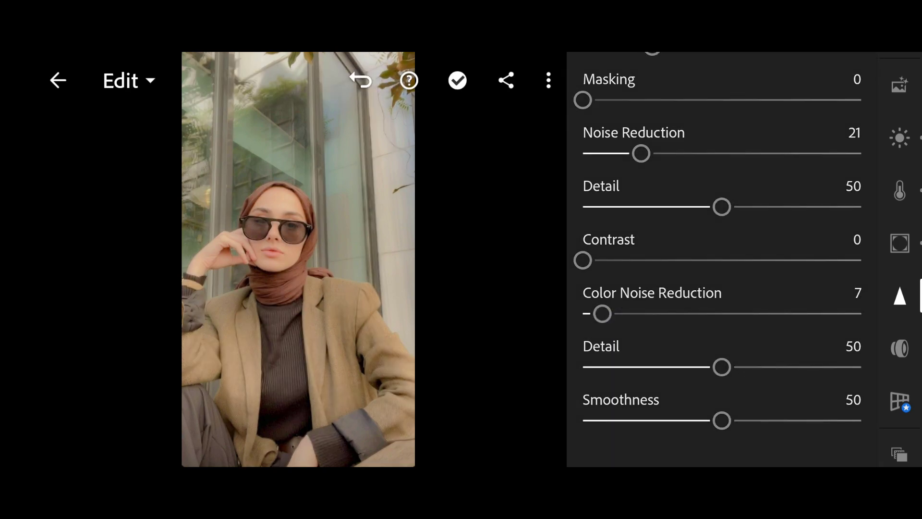
left_click(900, 296)
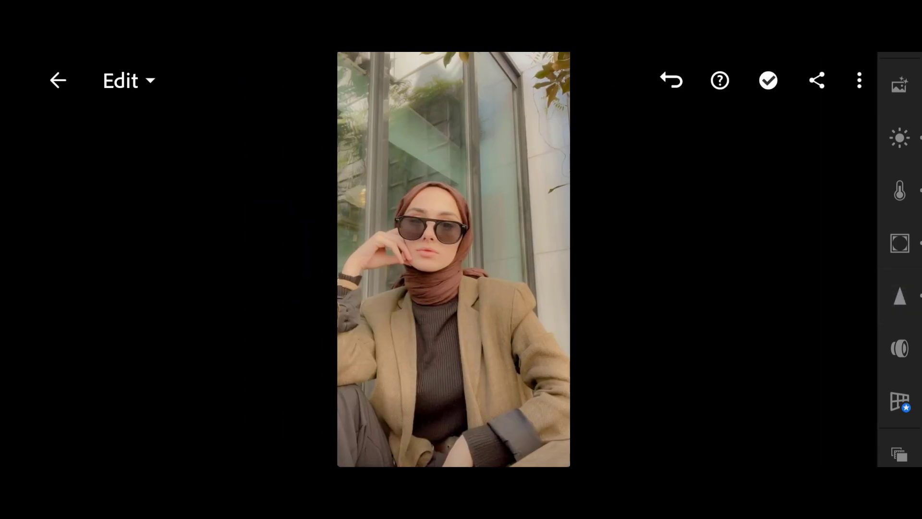